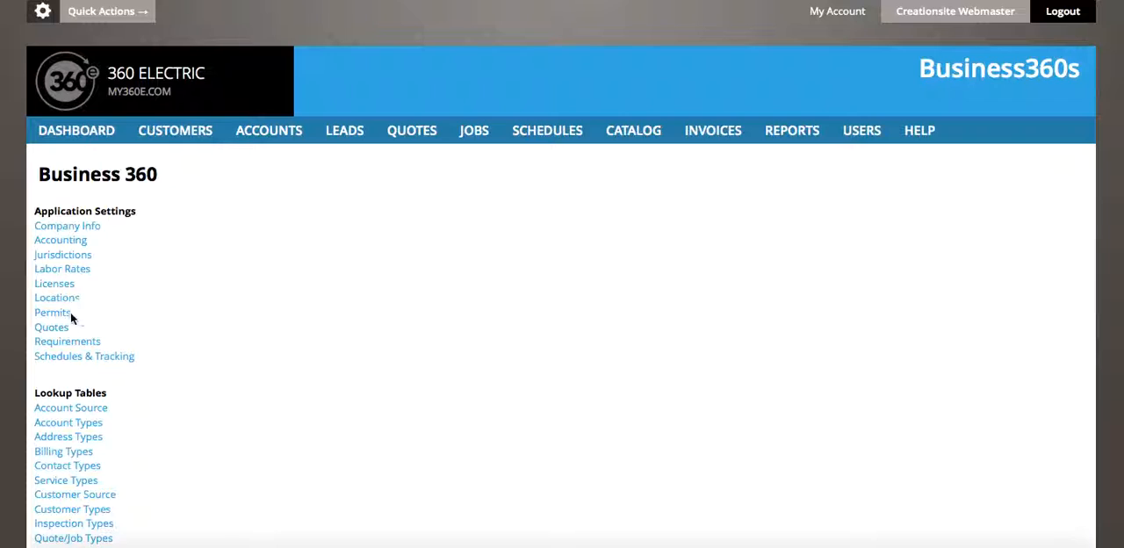
- Add a new jurisdiction in the application settings and name it Test Name
left_click(77, 258)
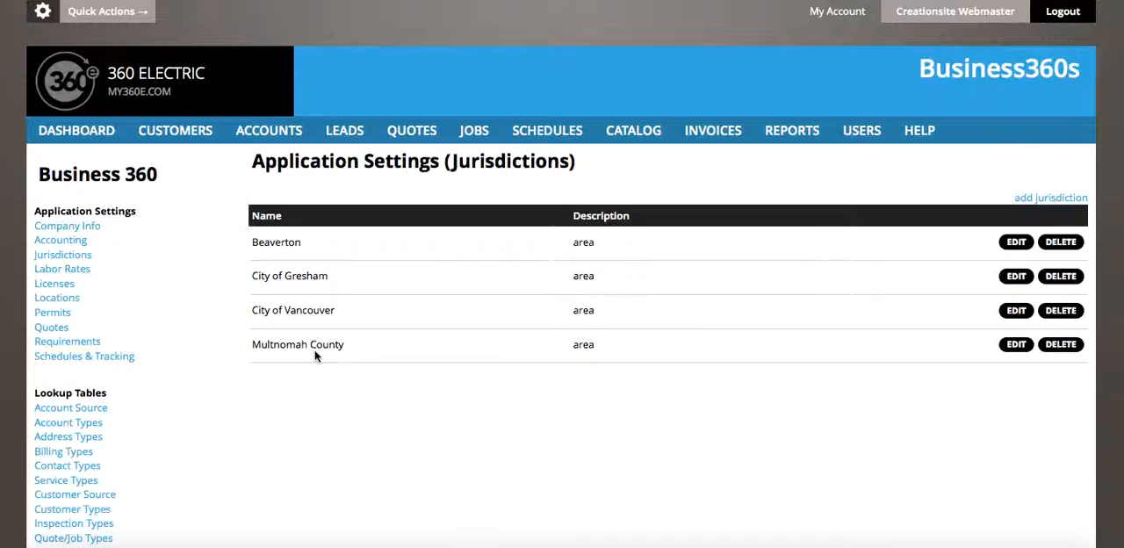
left_click(1036, 201)
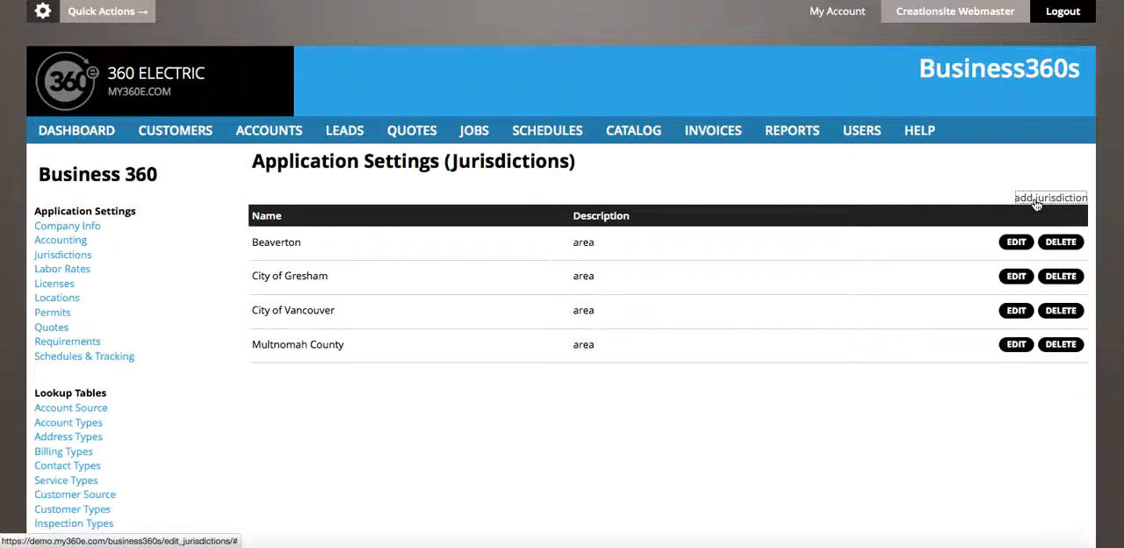
left_click(505, 267)
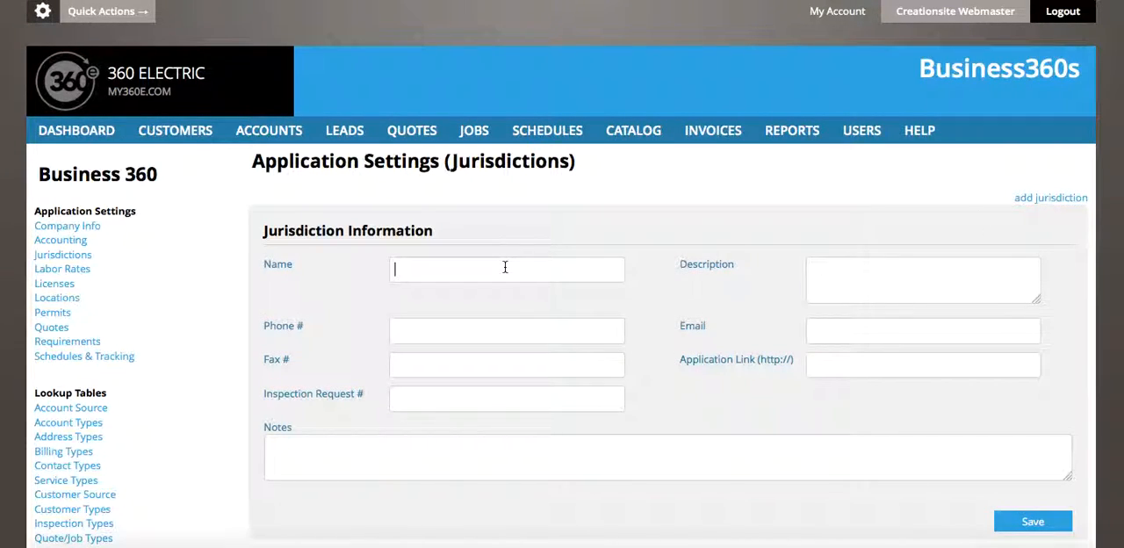
type("Test Name")
left_click(964, 372)
scroll(559, 493, "down", 1)
scroll(558, 494, "down", 3)
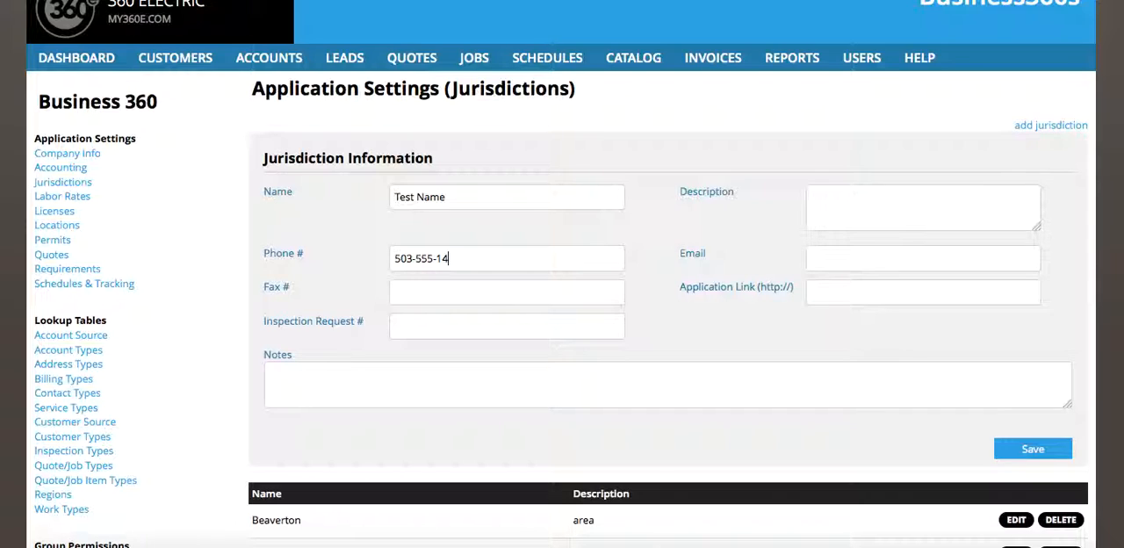
- Fill in the jurisdiction's phone number, inspection request number 23467 and contact e-mail
left_click(428, 324)
type("23467")
left_click(850, 256)
type("info@website.com")
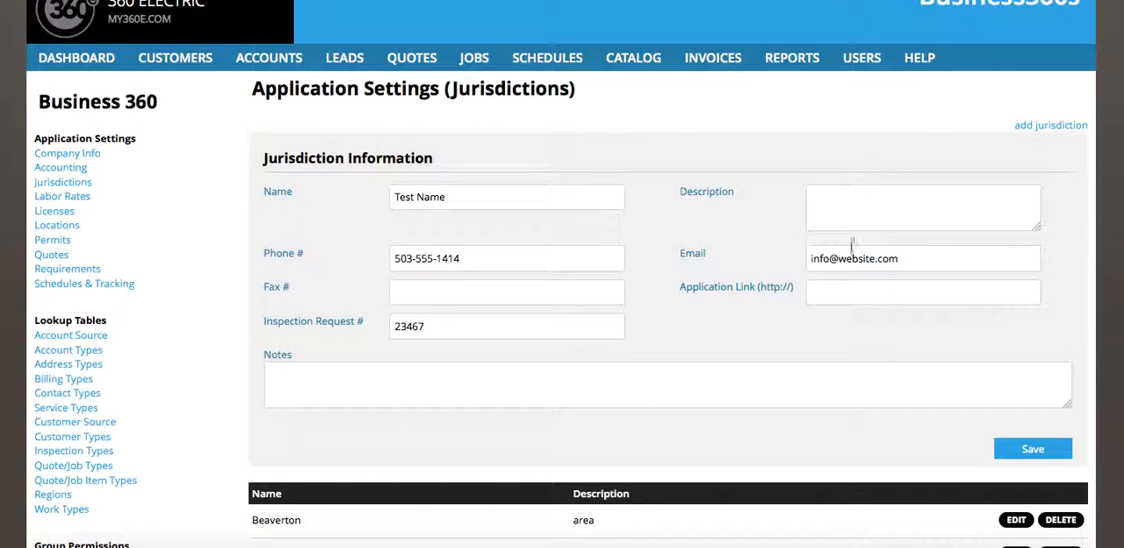
type("prin")
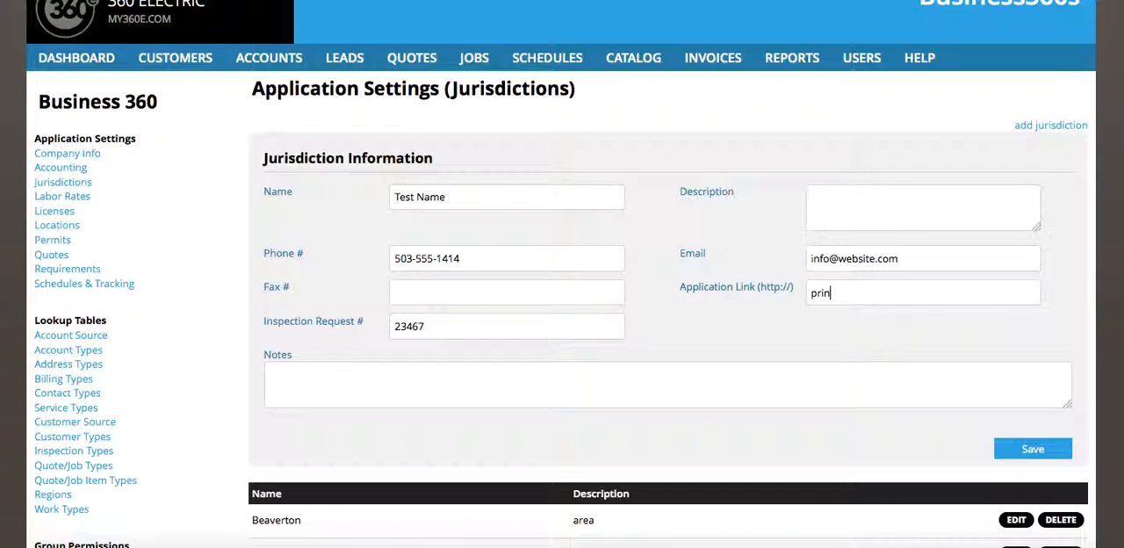
type("website.com/pricing")
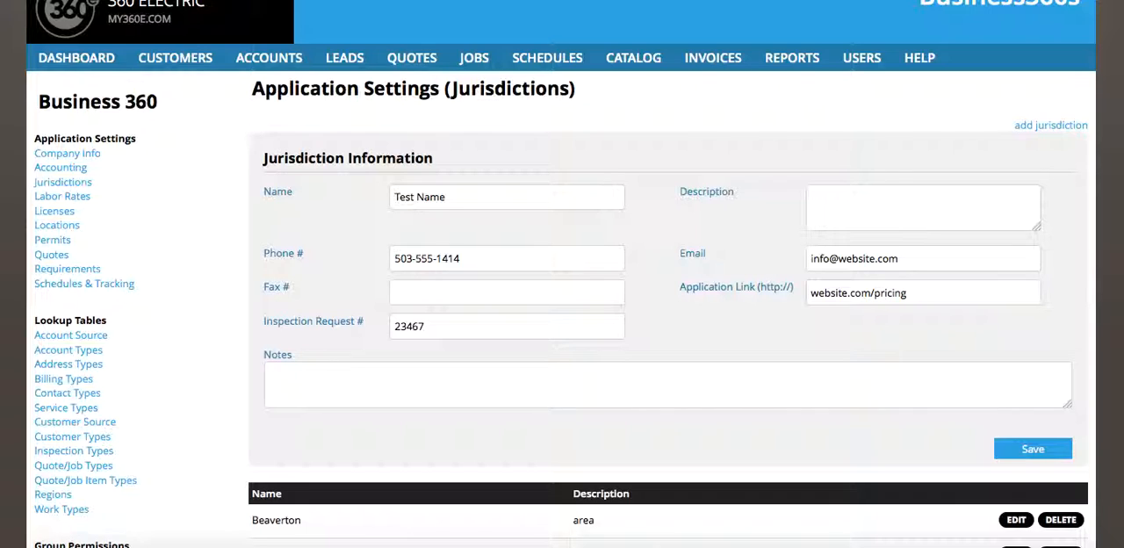
- Set the jurisdiction's application link to website.com/pricing and save the jurisdiction
left_click(1028, 446)
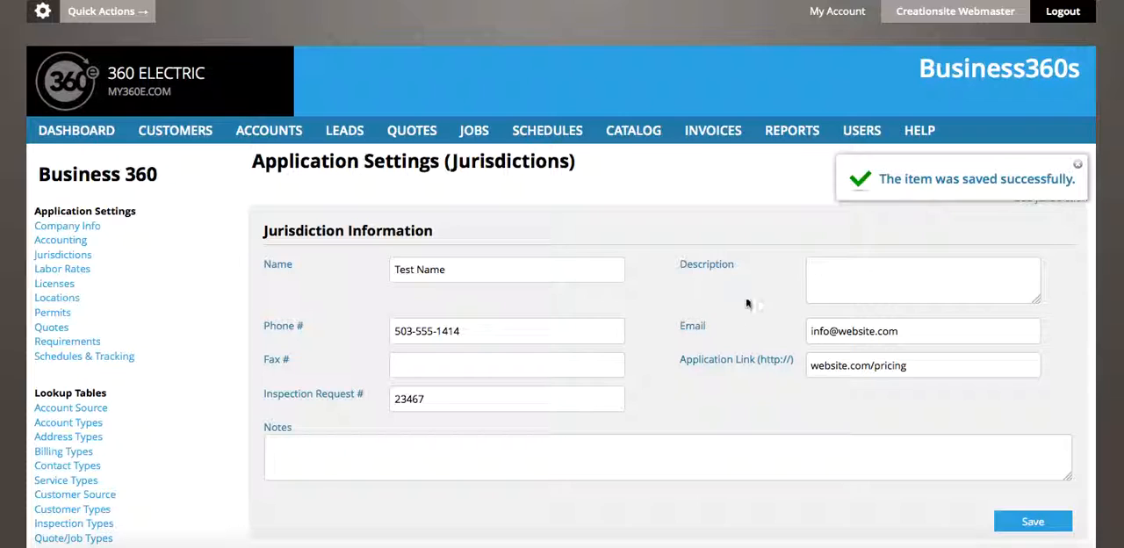
scroll(711, 365, "down", 5)
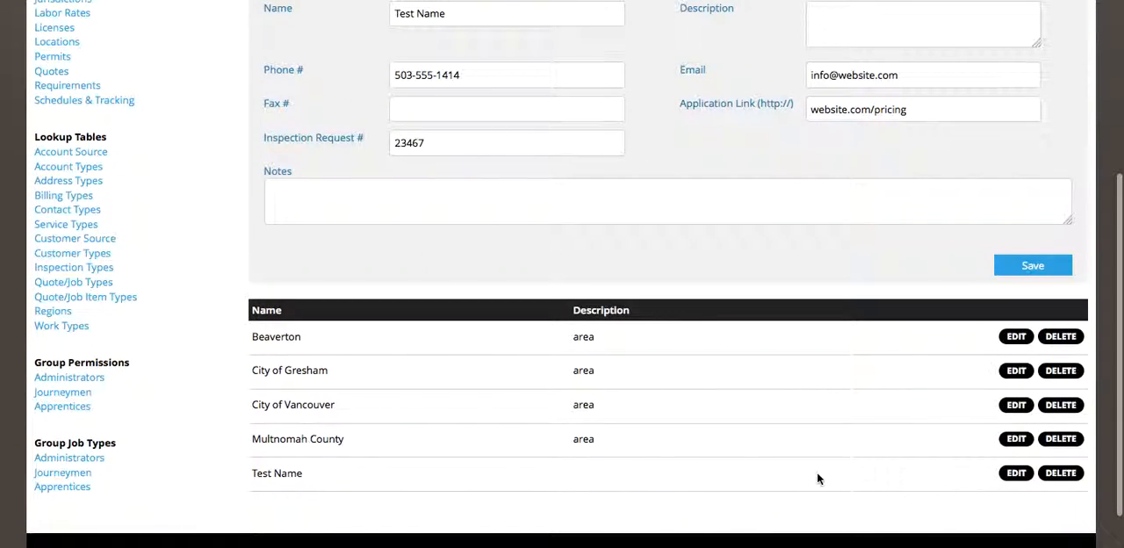
scroll(779, 296, "up", 4)
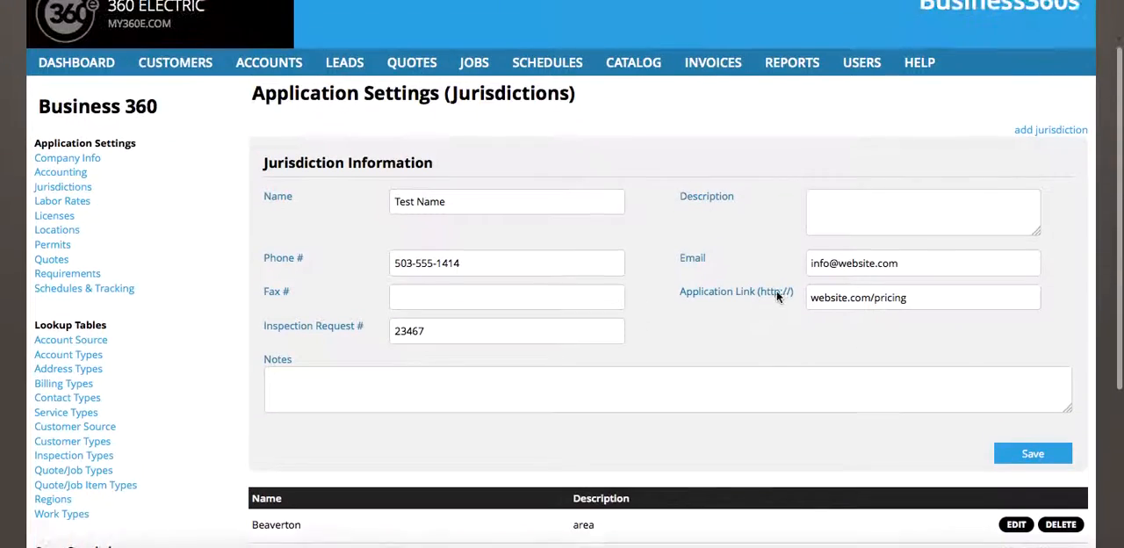
- Add a new permit in the permit settings and name it Permit Type A
scroll(776, 294, "up", 2)
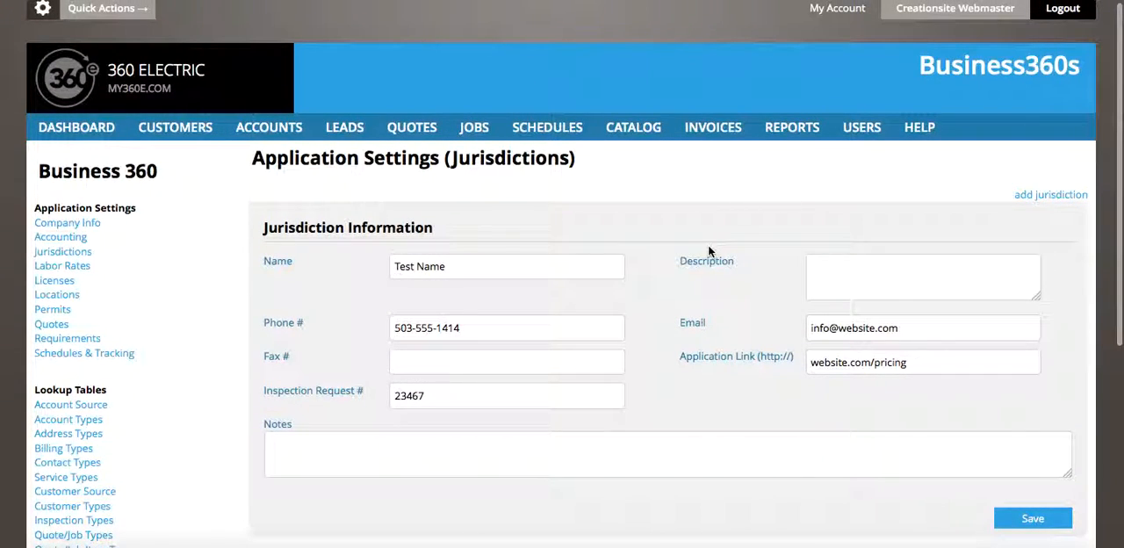
left_click(61, 312)
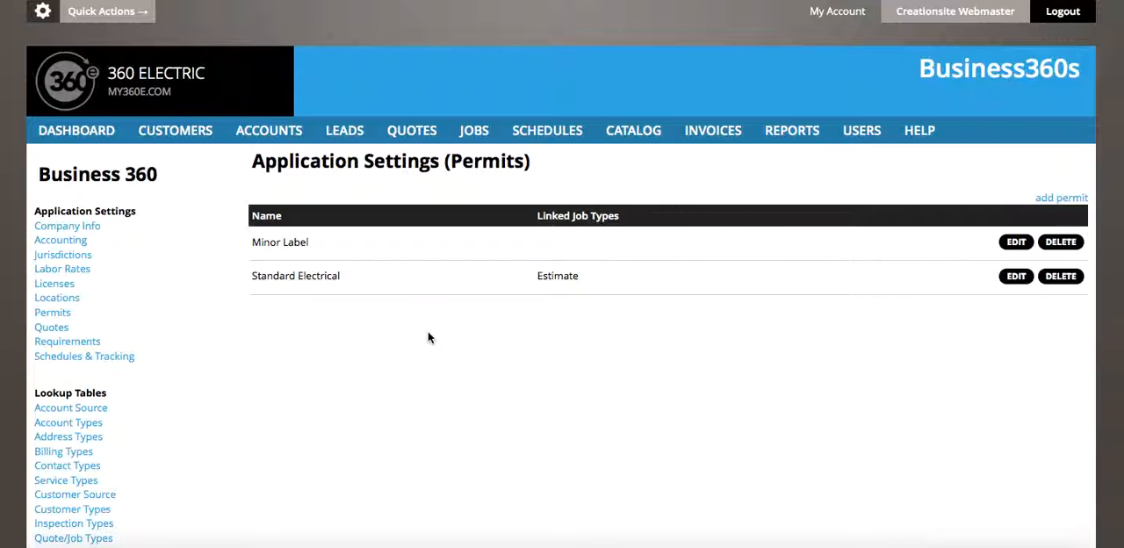
left_click(1054, 197)
left_click(437, 268)
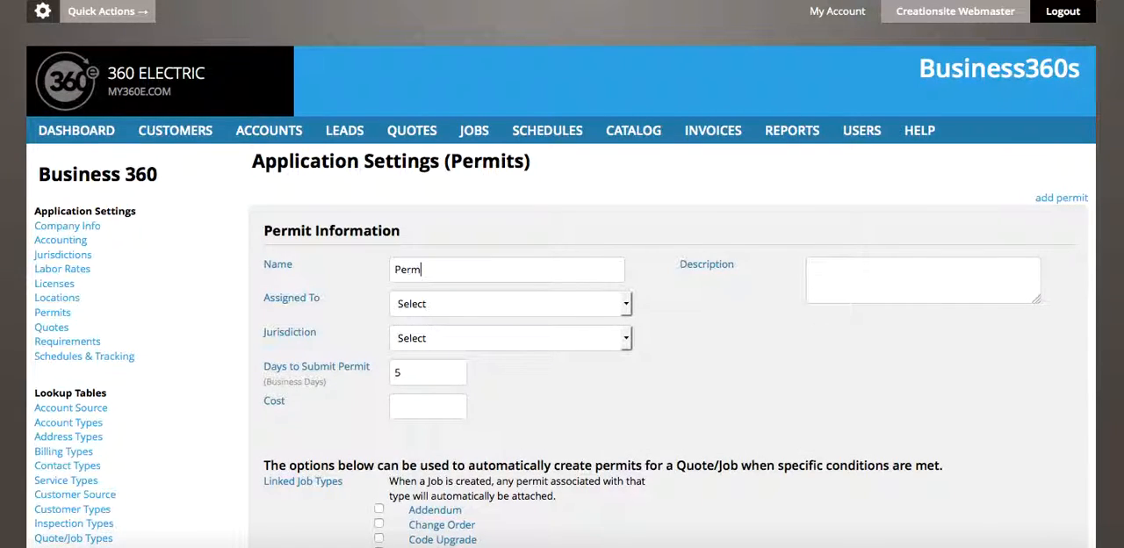
type("Permit Type A")
scroll(460, 336, "down", 3)
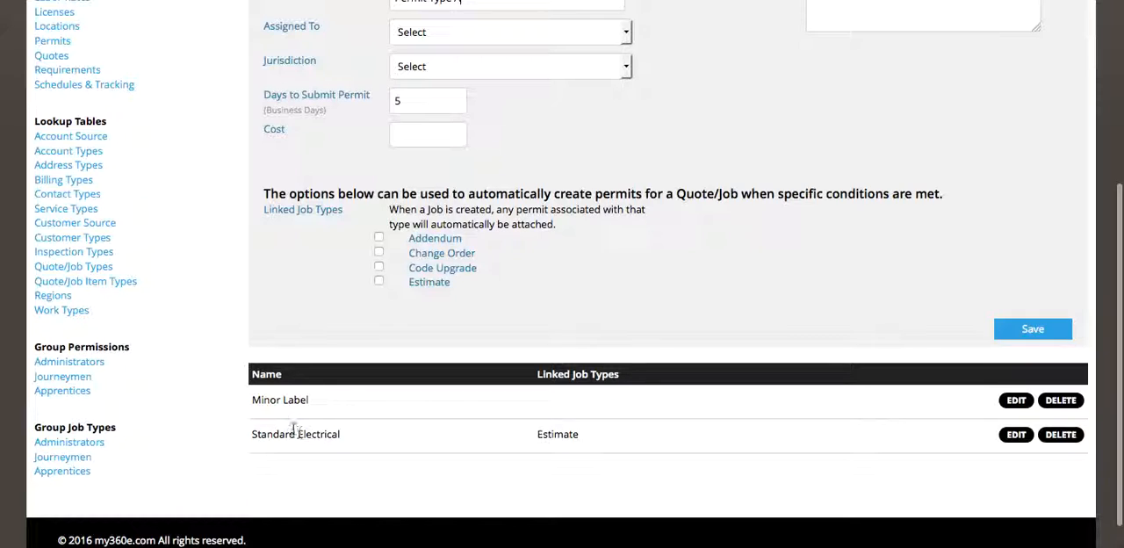
scroll(299, 410, "up", 2)
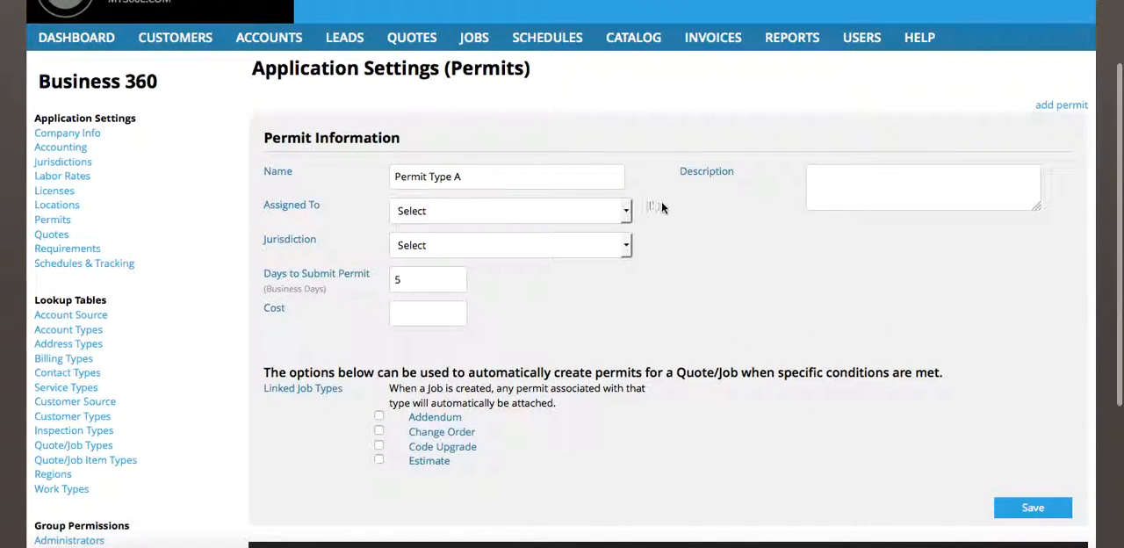
- Review the available assignees and jurisdictions for the new permit without choosing any
left_click(439, 211)
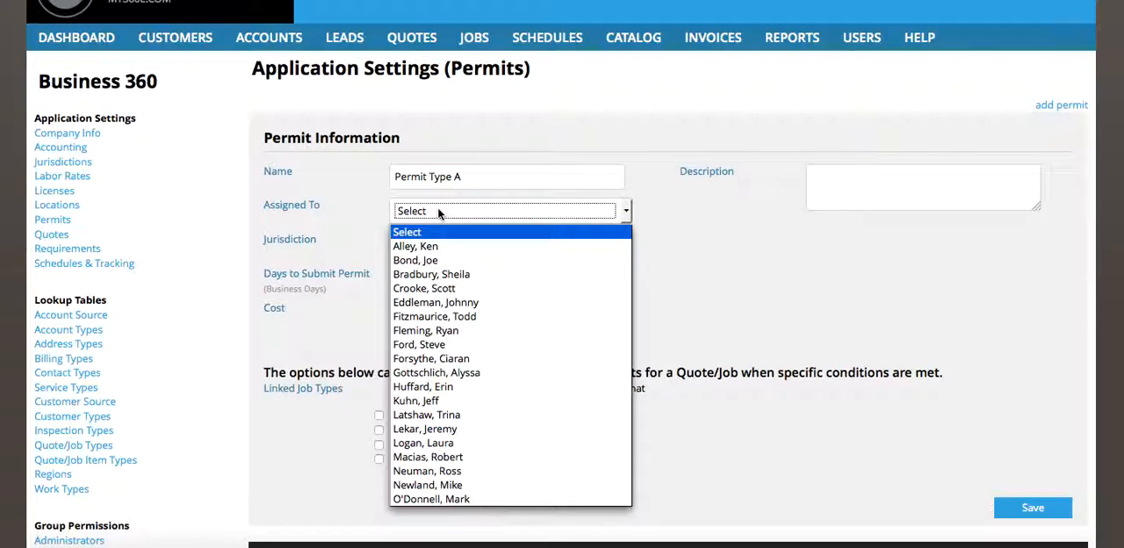
left_click(631, 171)
left_click(517, 215)
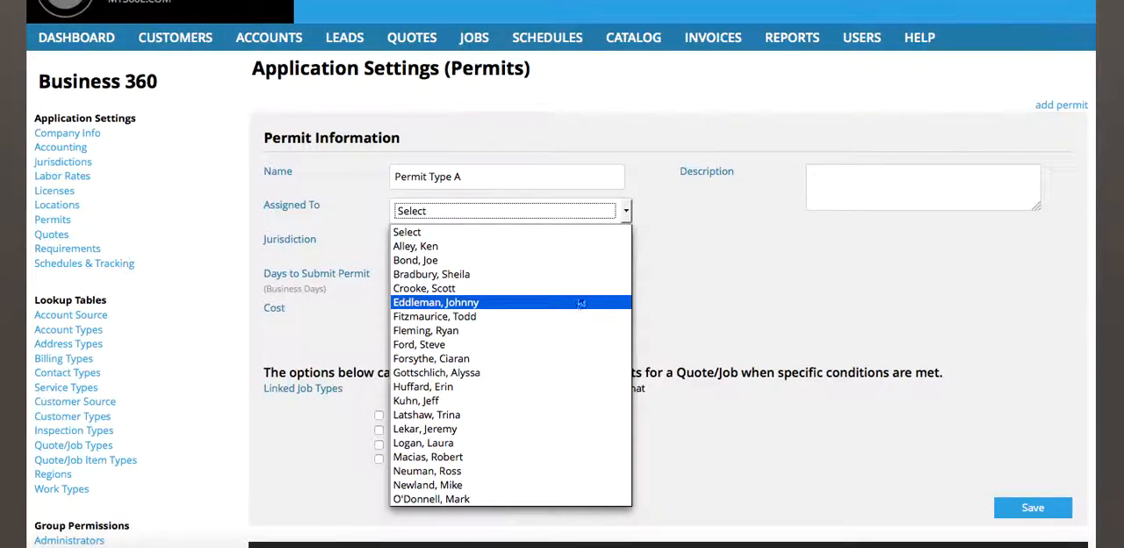
left_click(681, 242)
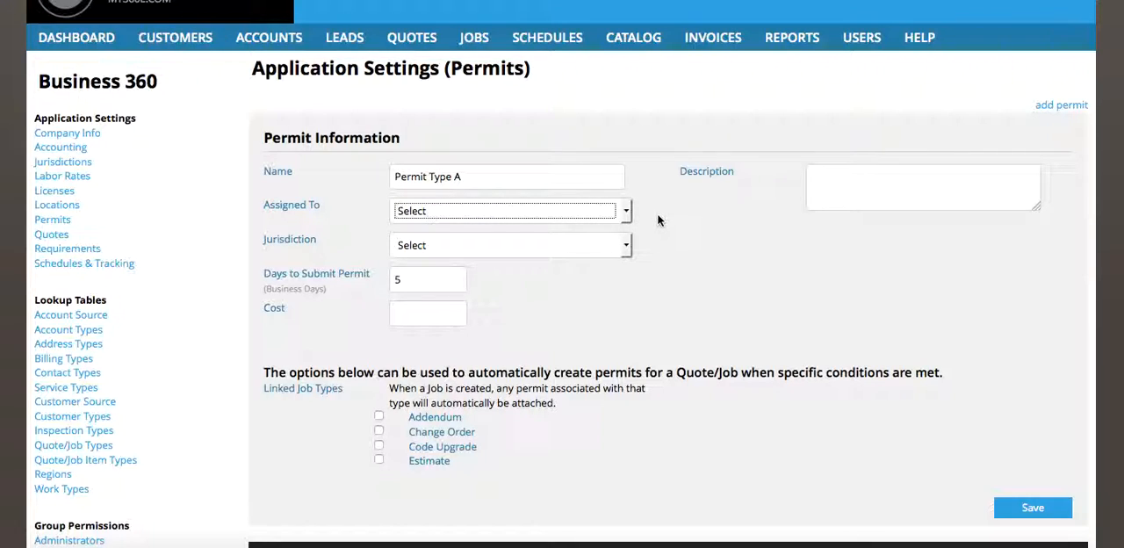
left_click(568, 245)
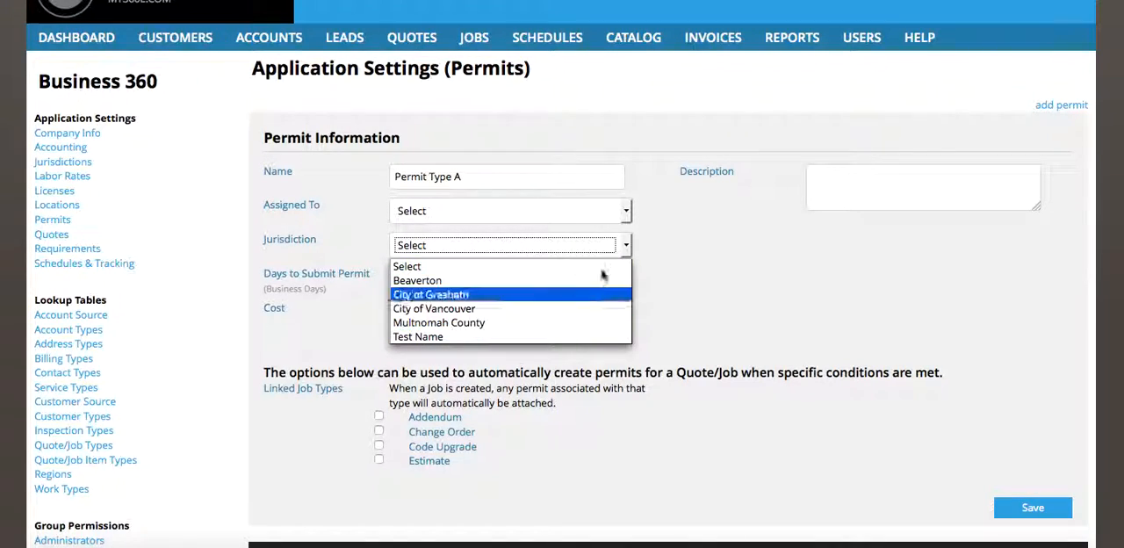
left_click(689, 254)
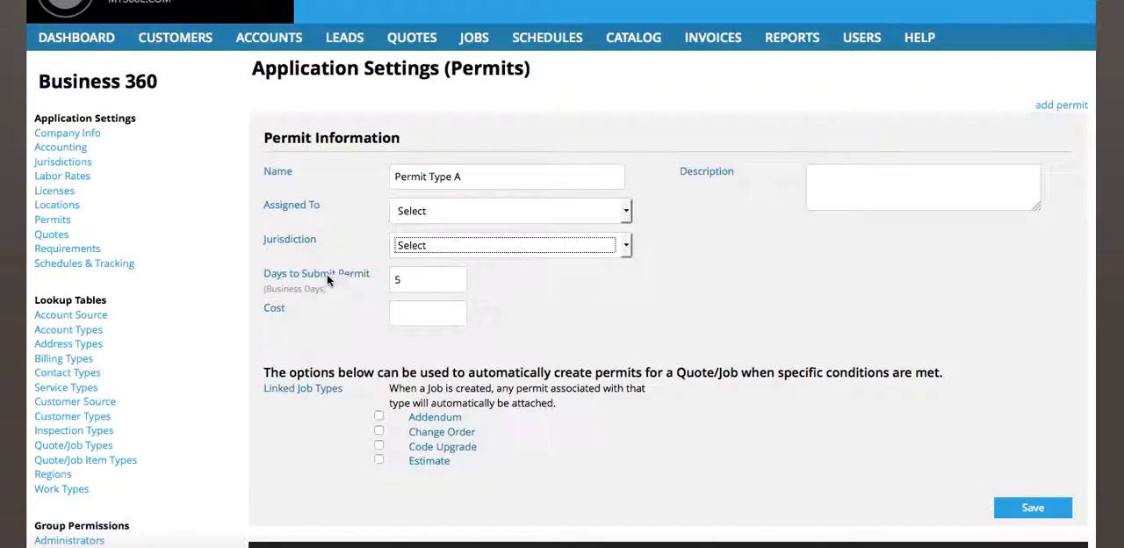
- Set the permit's cost to 125.00 and save the permit
left_click(424, 314)
type("125.00")
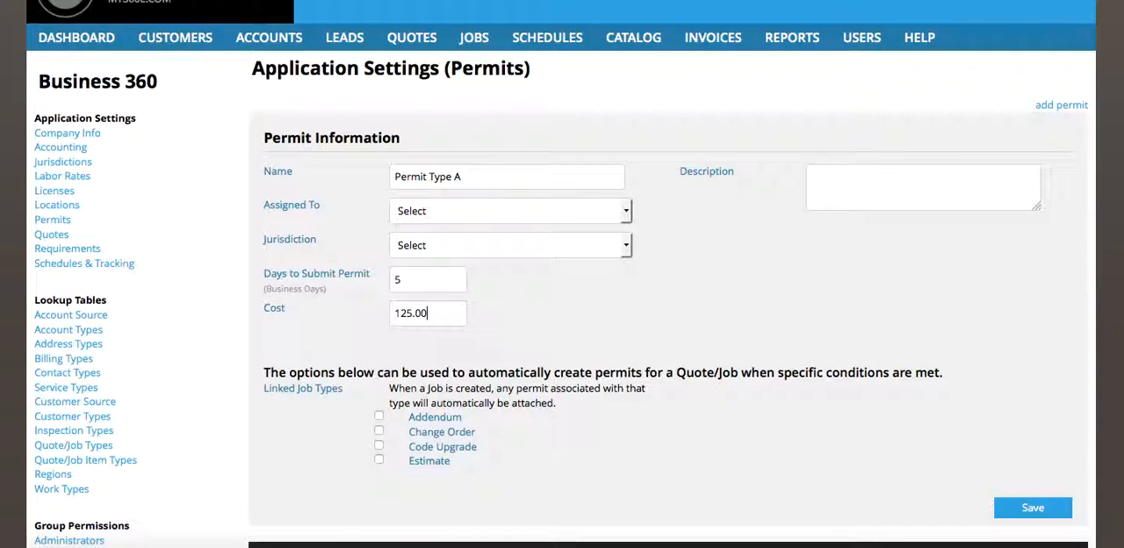
scroll(423, 313, "down", 2)
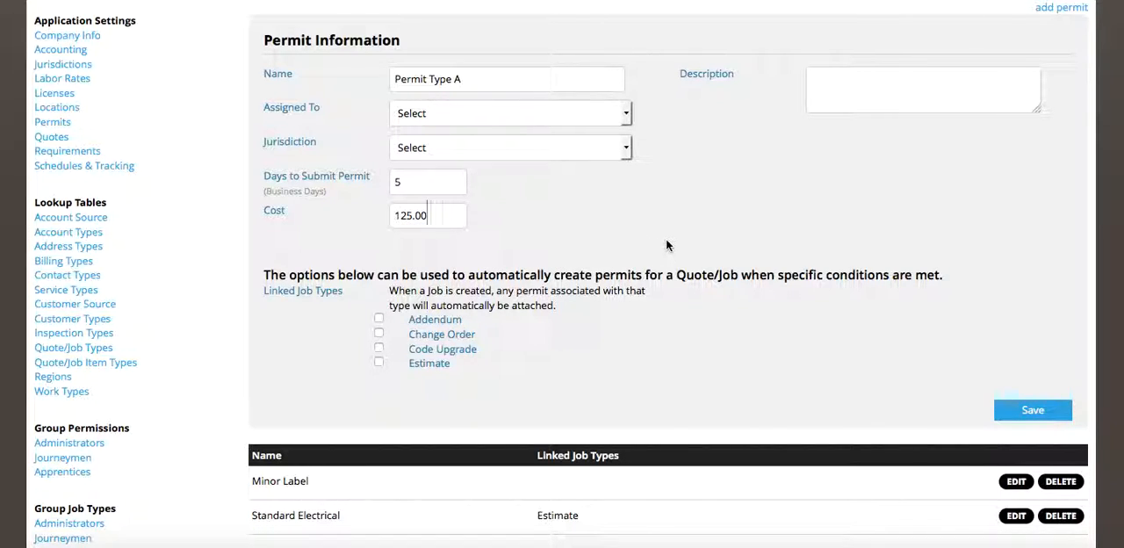
scroll(666, 244, "down", 3)
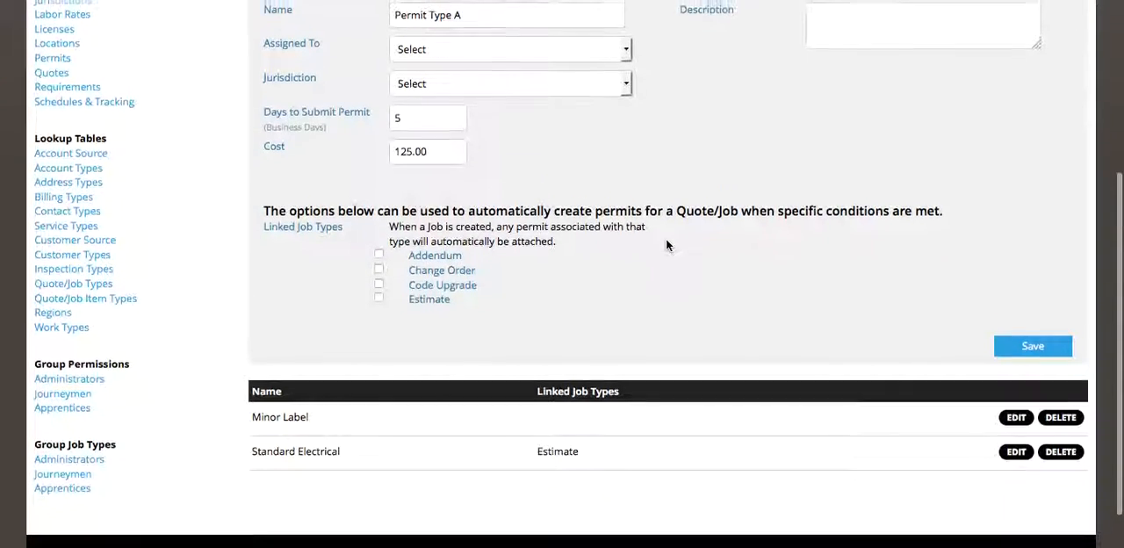
left_click(1049, 369)
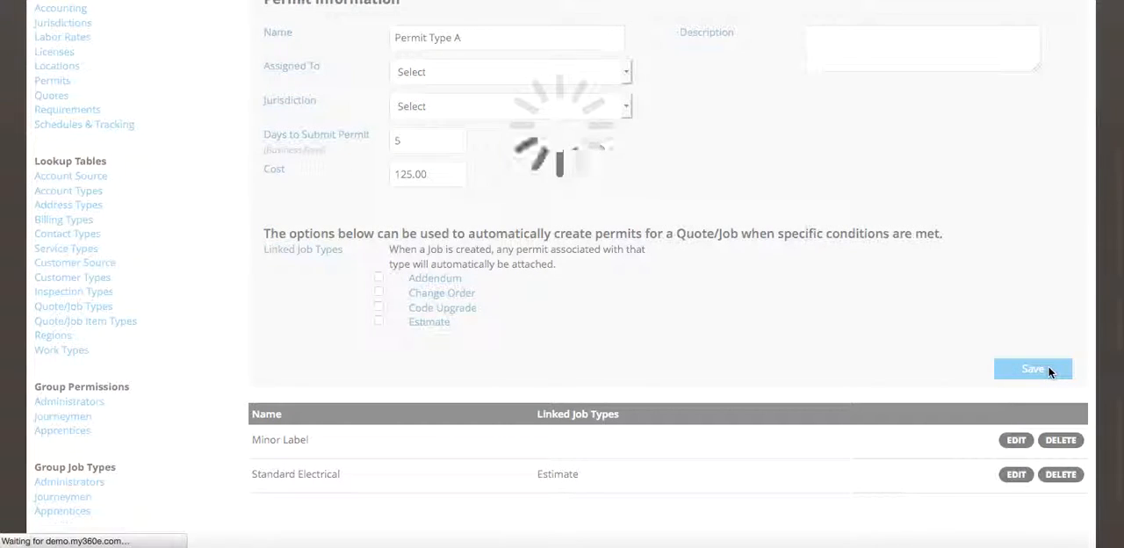
scroll(774, 372, "down", 5)
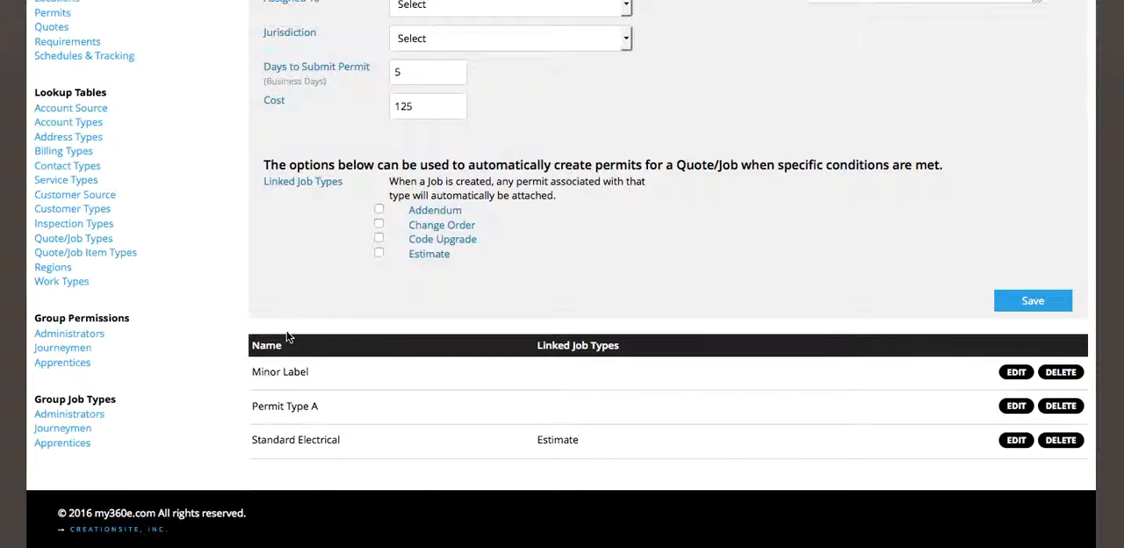
scroll(286, 337, "up", 2)
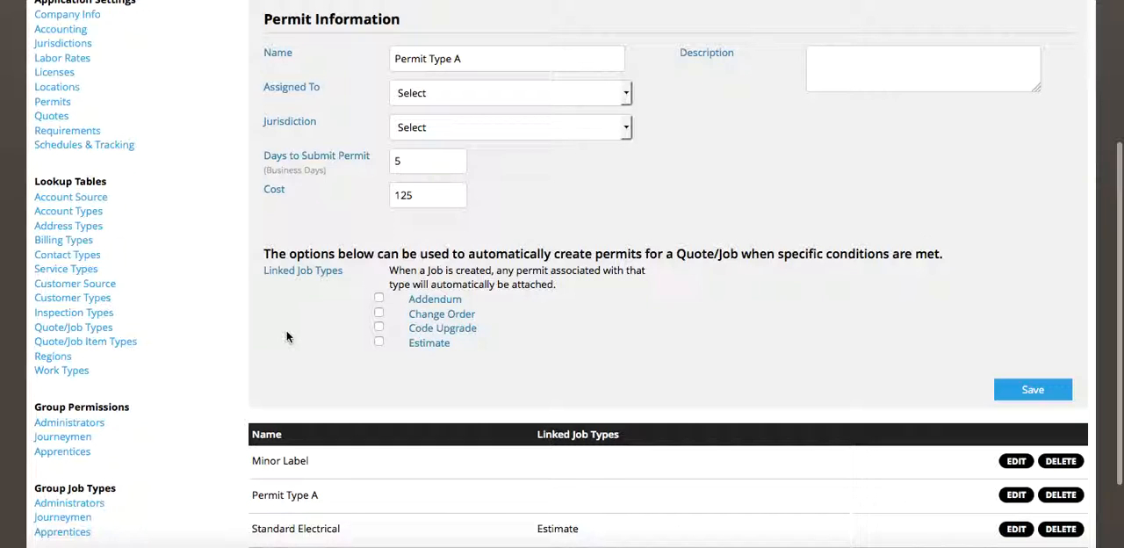
scroll(286, 337, "up", 3)
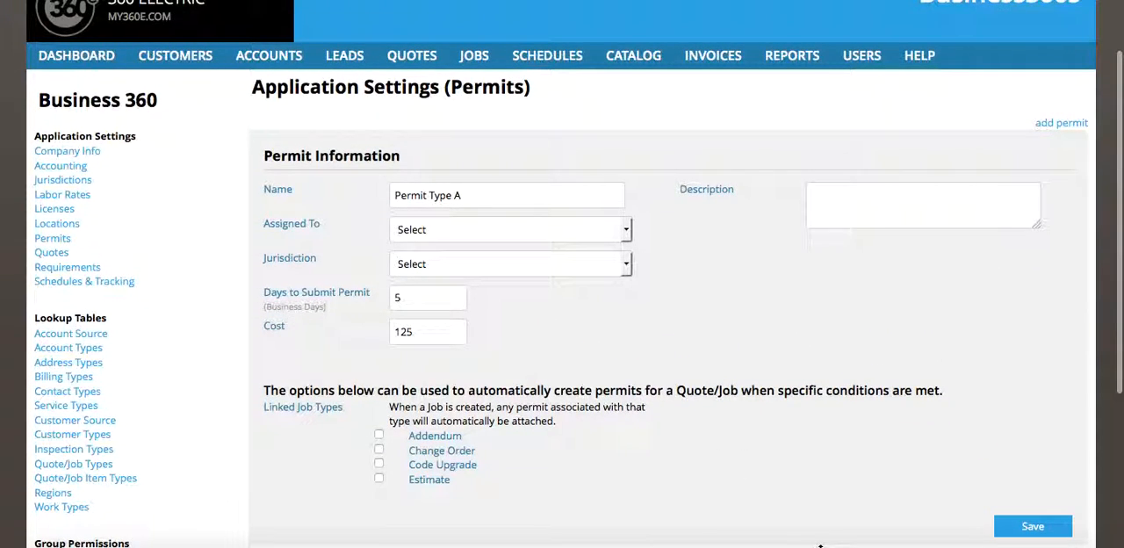